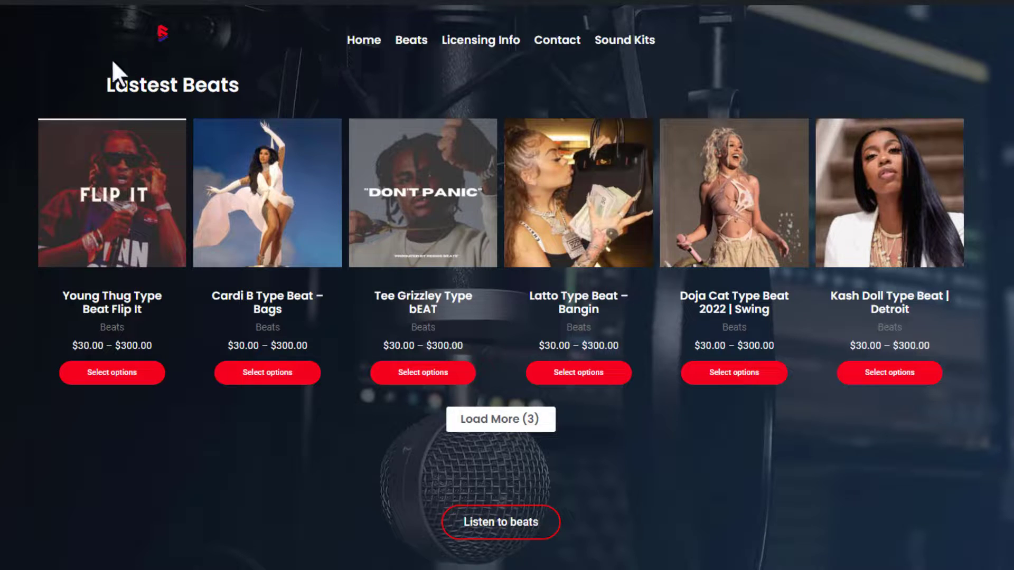
Open the Young Thug Type Beat Flip It product page and look over its details.
{"action": "left_click", "coordinate": [139, 312]}
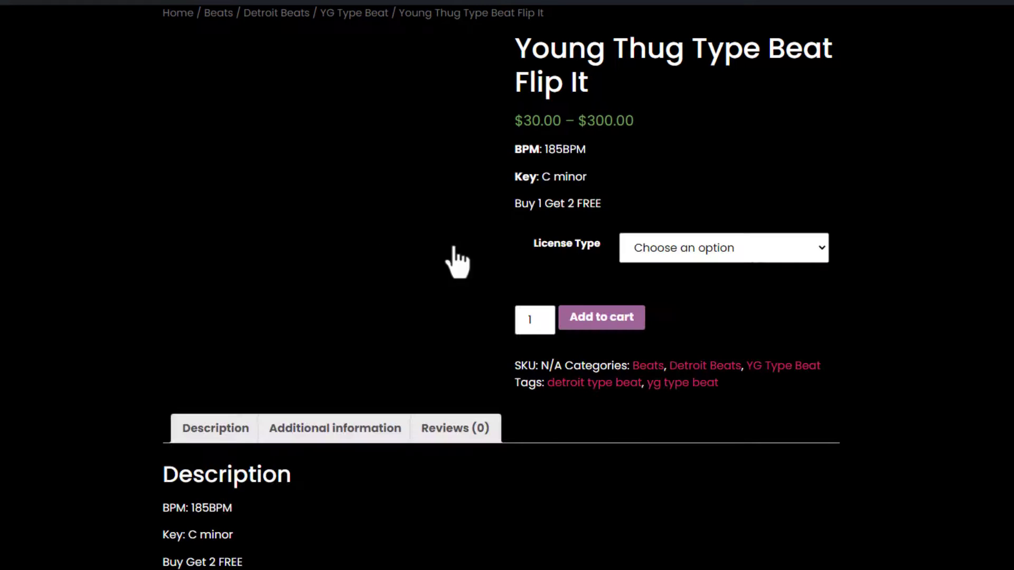
{"action": "scroll", "coordinate": [480, 186], "scroll_direction": "down", "scroll_amount": 2}
{"action": "scroll", "coordinate": [507, 285], "scroll_direction": "up", "scroll_amount": 2}
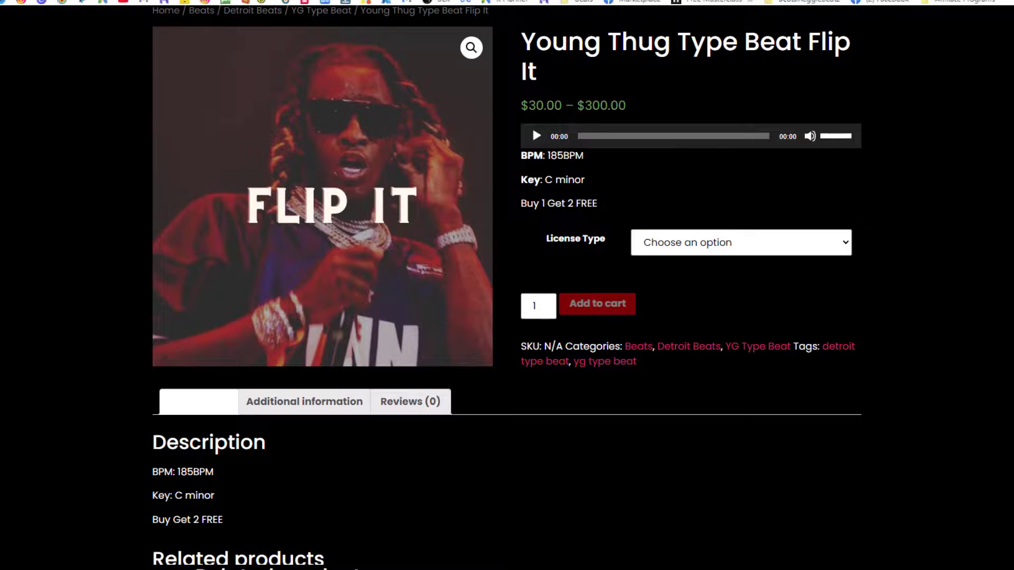
{"action": "scroll", "coordinate": [531, 126], "scroll_direction": "down", "scroll_amount": 1}
{"action": "scroll", "coordinate": [532, 113], "scroll_direction": "up", "scroll_amount": 1}
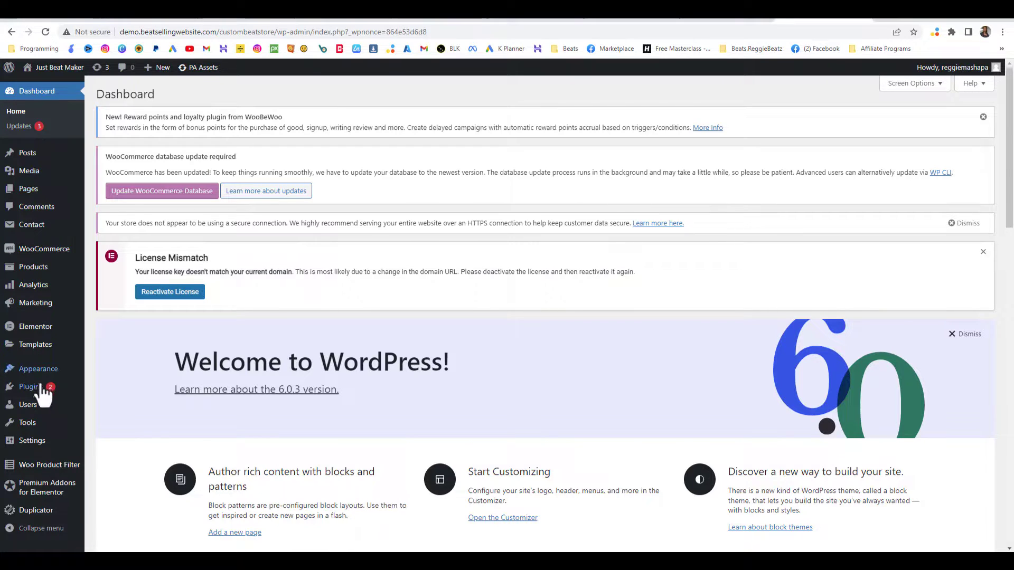
Find 'Music Player for WooCommerce' under Plugins > Add New, then install and activate it.
{"action": "mouse_move", "coordinate": [32, 388]}
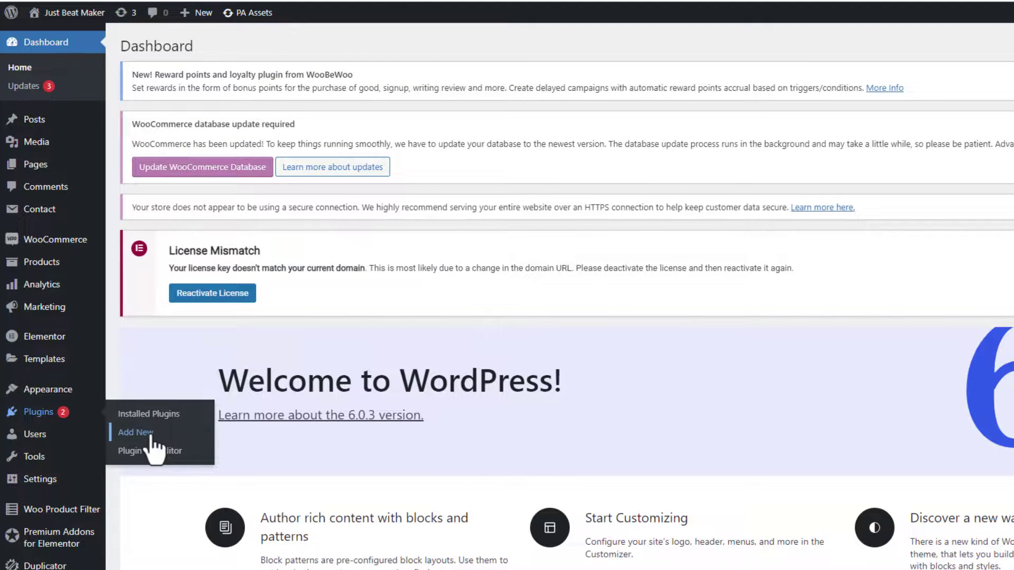
{"action": "left_click", "coordinate": [151, 437]}
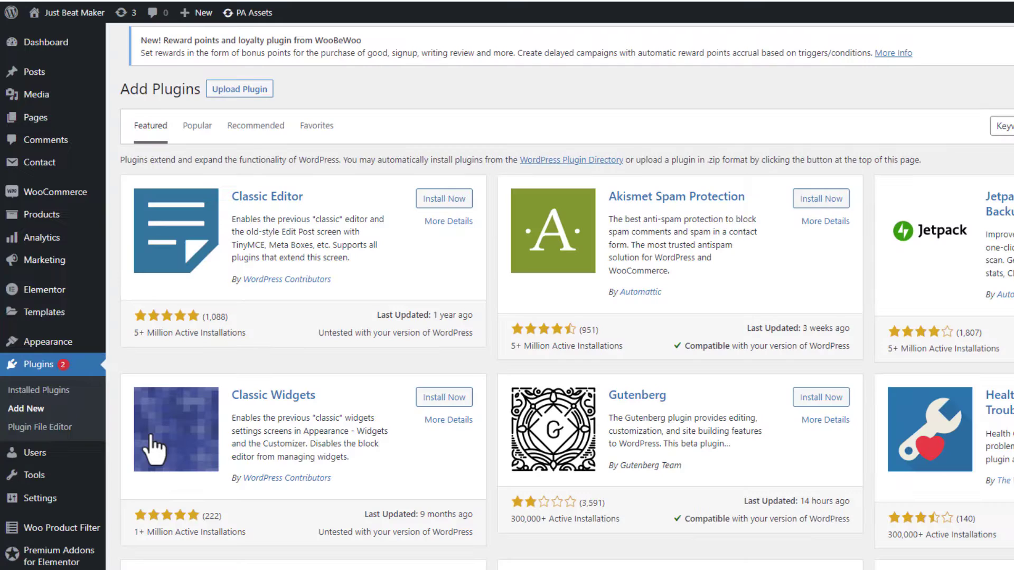
{"action": "left_click", "coordinate": [956, 153]}
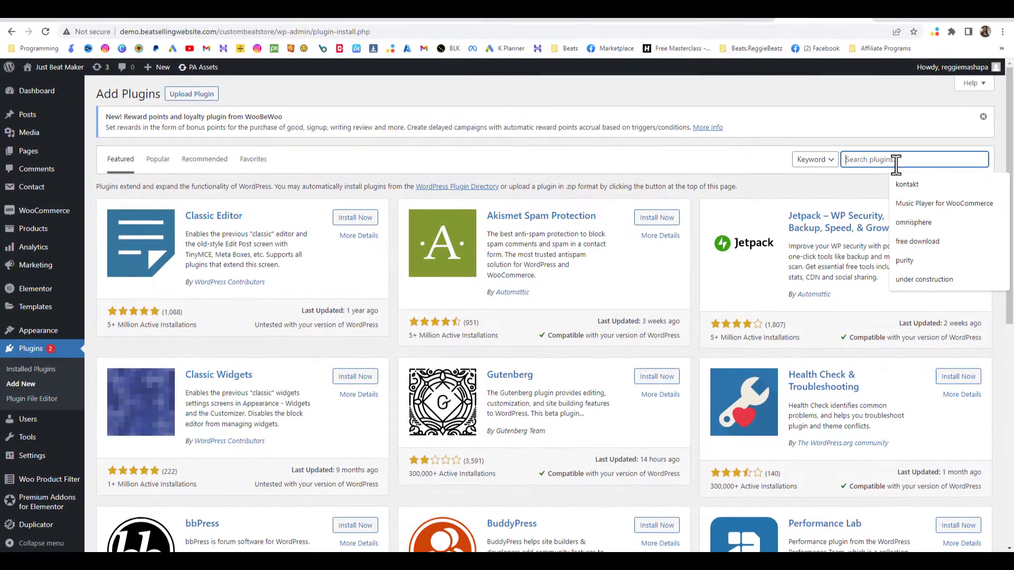
{"action": "left_click", "coordinate": [965, 197]}
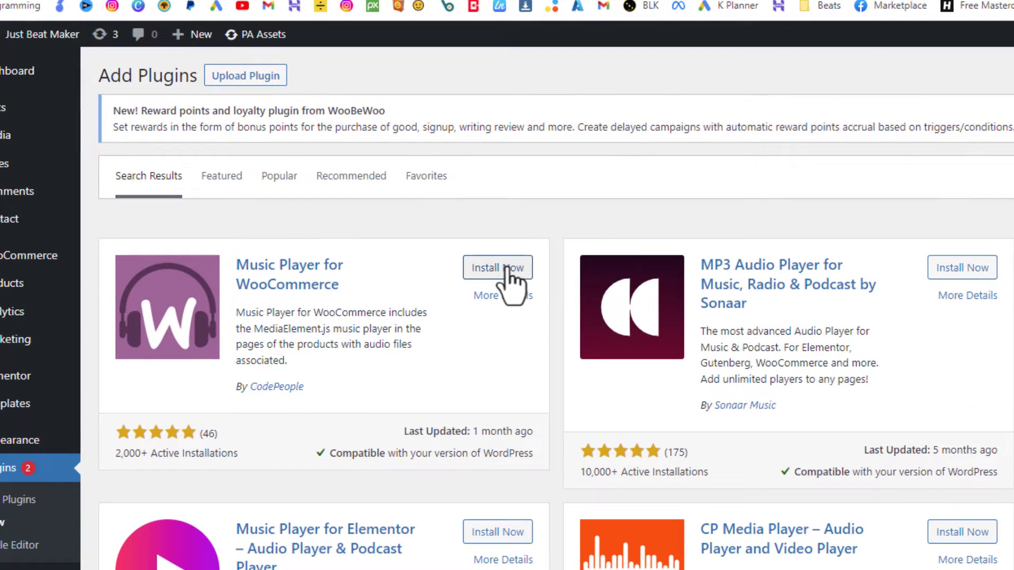
{"action": "left_click", "coordinate": [507, 268]}
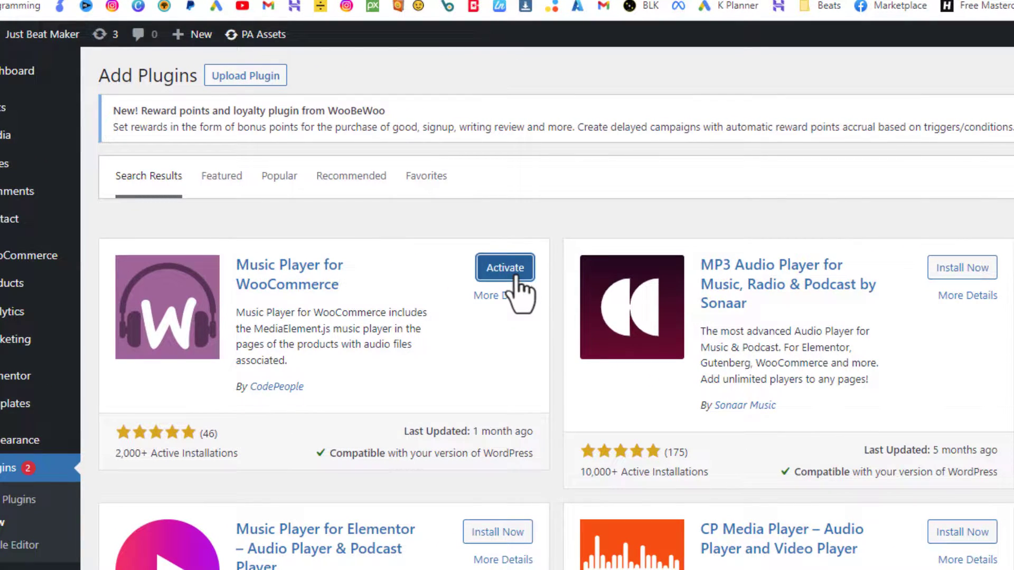
{"action": "left_click", "coordinate": [516, 278]}
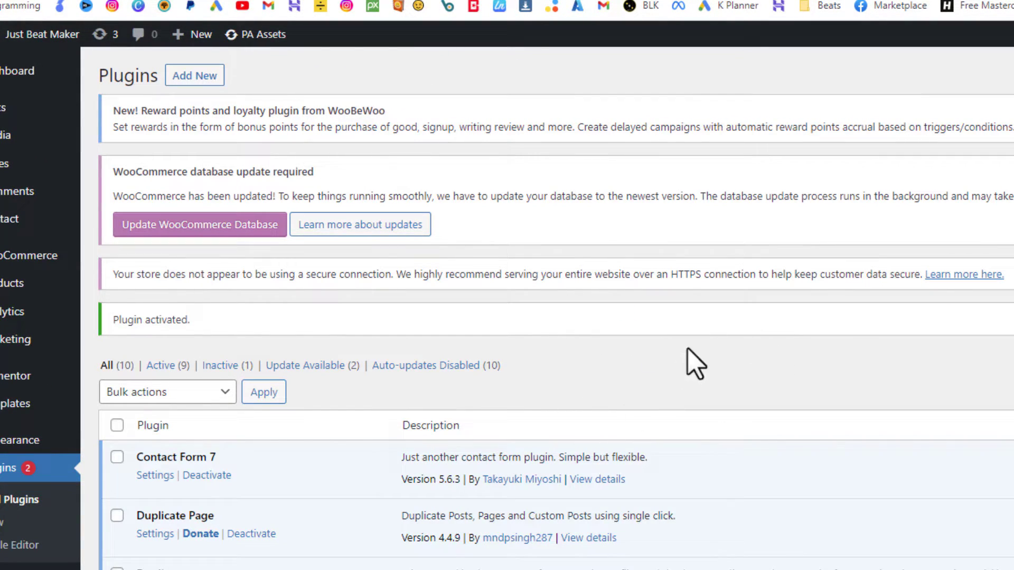
Visit the storefront and open the Young Thug Type Beat Flip It product in the product editor.
{"action": "mouse_move", "coordinate": [42, 33]}
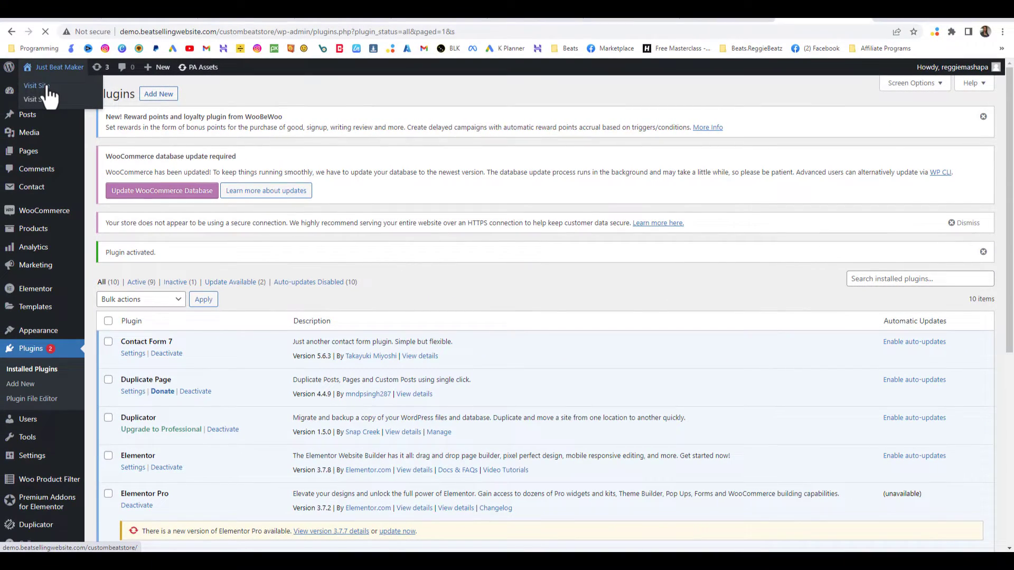
{"action": "left_click", "coordinate": [47, 86]}
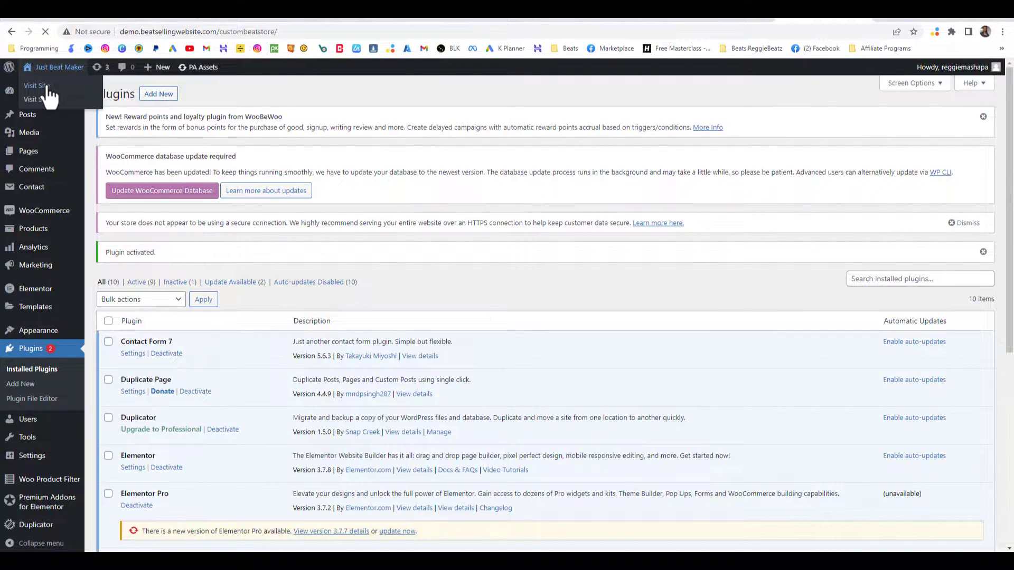
{"action": "scroll", "coordinate": [253, 215], "scroll_direction": "down", "scroll_amount": 5}
{"action": "scroll", "coordinate": [221, 272], "scroll_direction": "down", "scroll_amount": 1}
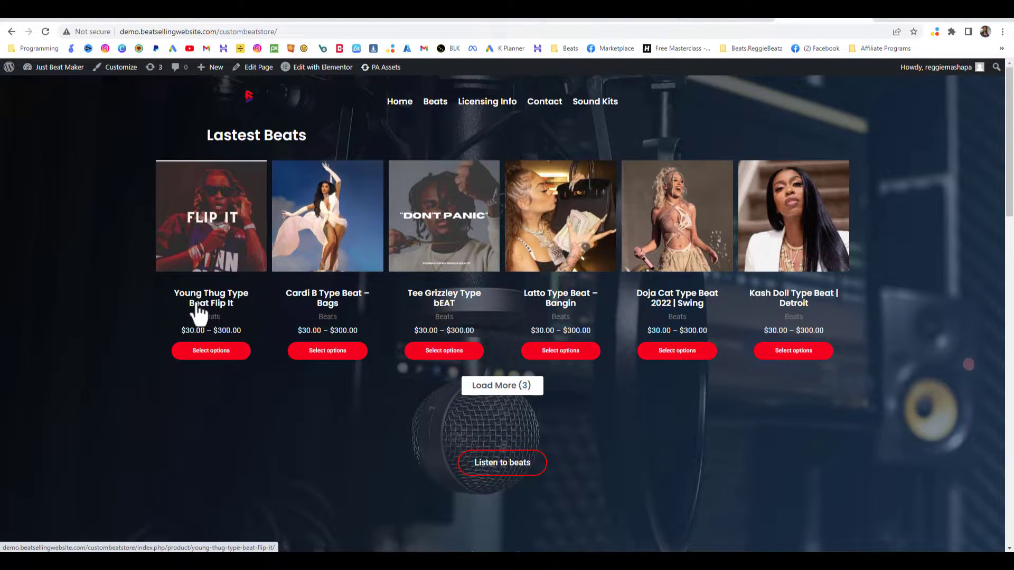
{"action": "left_click", "coordinate": [228, 312]}
{"action": "mouse_move", "coordinate": [270, 79]}
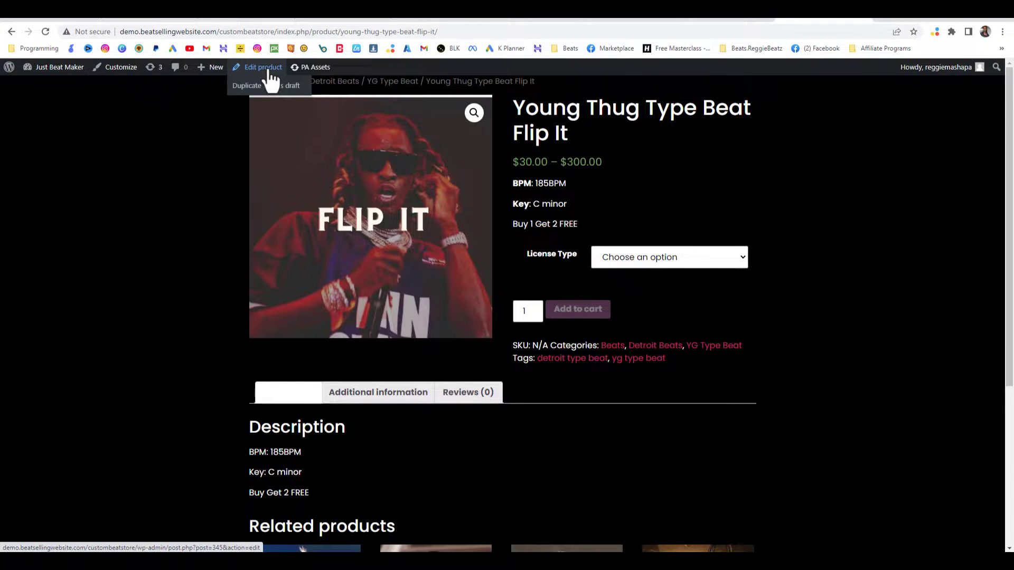
{"action": "left_click", "coordinate": [269, 71]}
Insert Diamonds.mp3 from the Media Library at the top of the product short description.
{"action": "scroll", "coordinate": [338, 290], "scroll_direction": "down", "scroll_amount": 5}
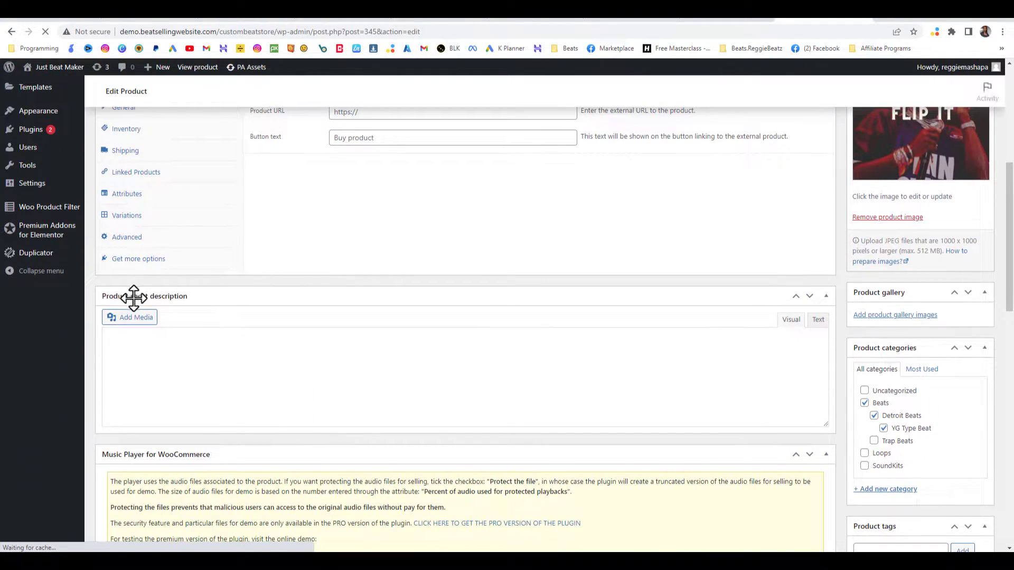
{"action": "scroll", "coordinate": [130, 298], "scroll_direction": "down", "scroll_amount": 1}
{"action": "scroll", "coordinate": [131, 299], "scroll_direction": "up", "scroll_amount": 8}
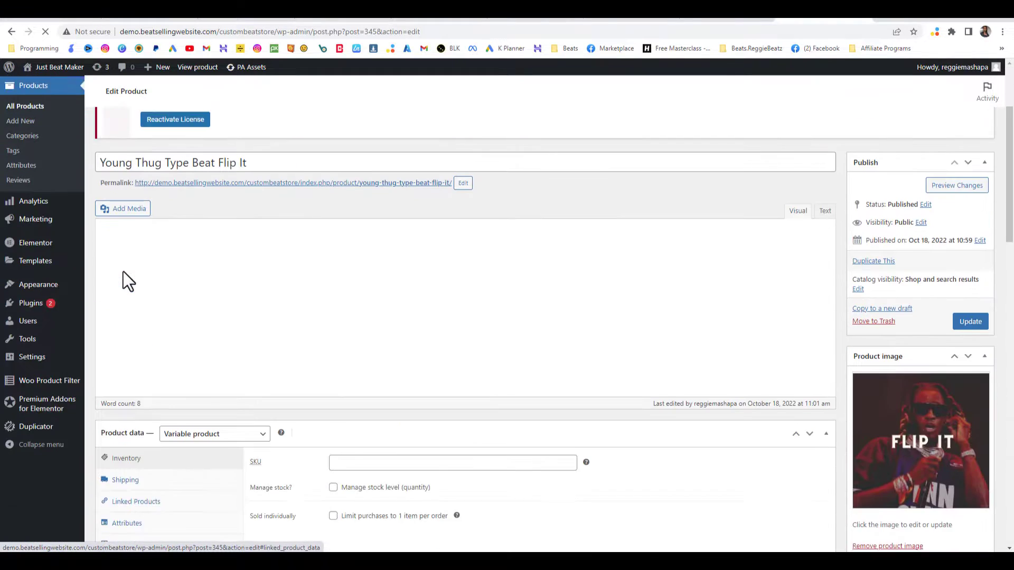
{"action": "scroll", "coordinate": [125, 280], "scroll_direction": "down", "scroll_amount": 4}
{"action": "scroll", "coordinate": [156, 328], "scroll_direction": "down", "scroll_amount": 4}
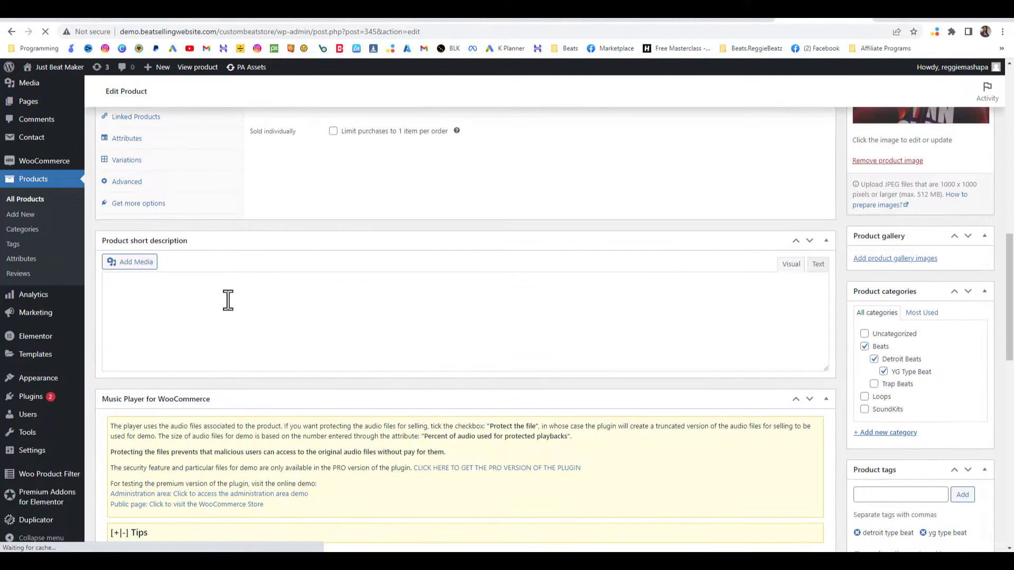
{"action": "scroll", "coordinate": [233, 310], "scroll_direction": "up", "scroll_amount": 4}
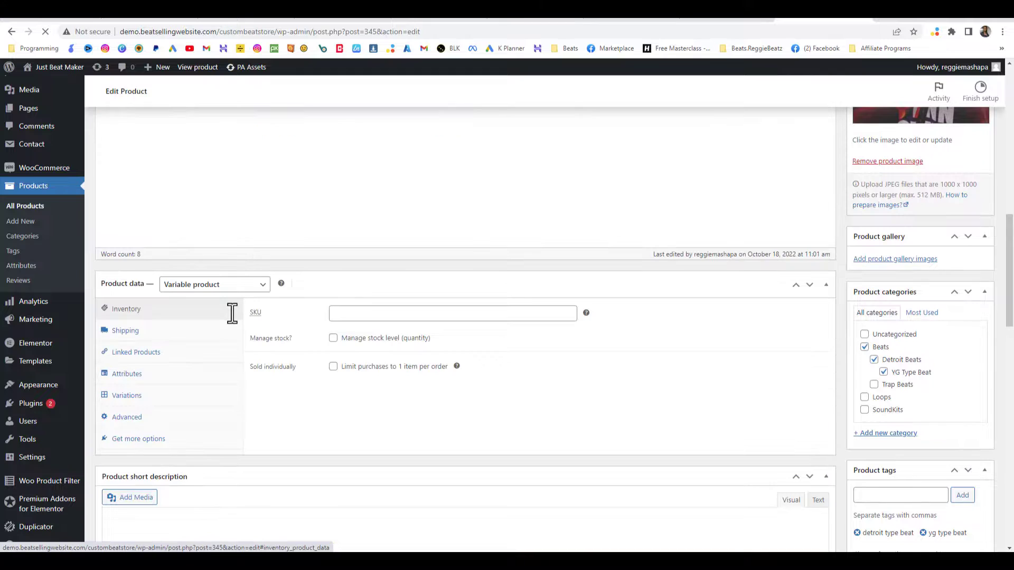
{"action": "scroll", "coordinate": [232, 320], "scroll_direction": "down", "scroll_amount": 3}
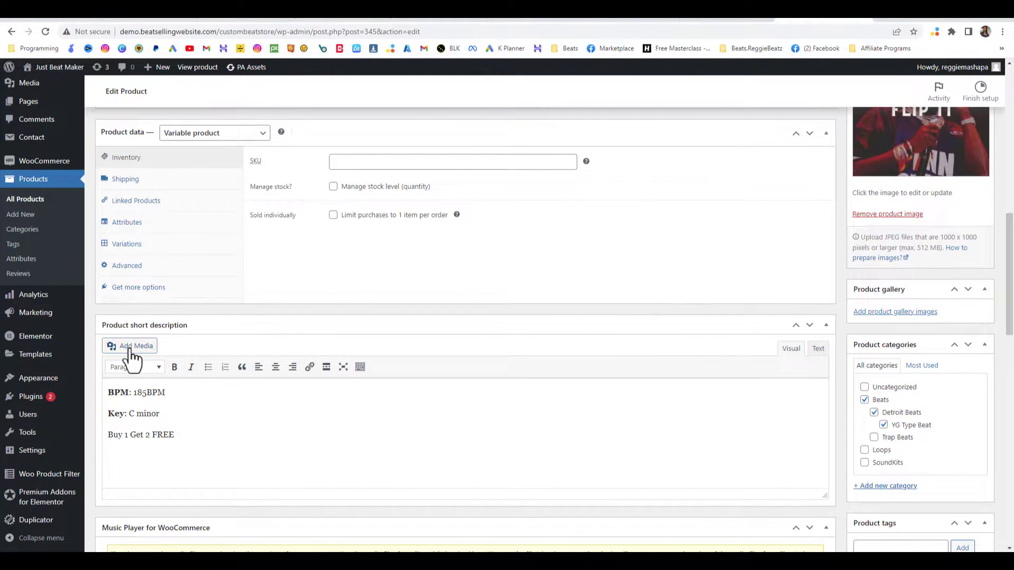
{"action": "left_click", "coordinate": [131, 351]}
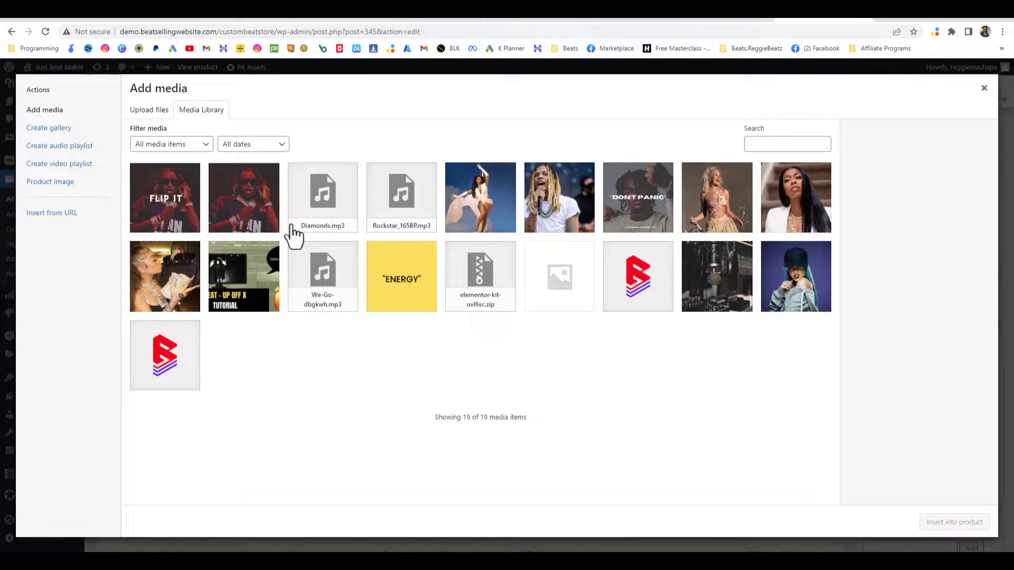
{"action": "left_click", "coordinate": [337, 216]}
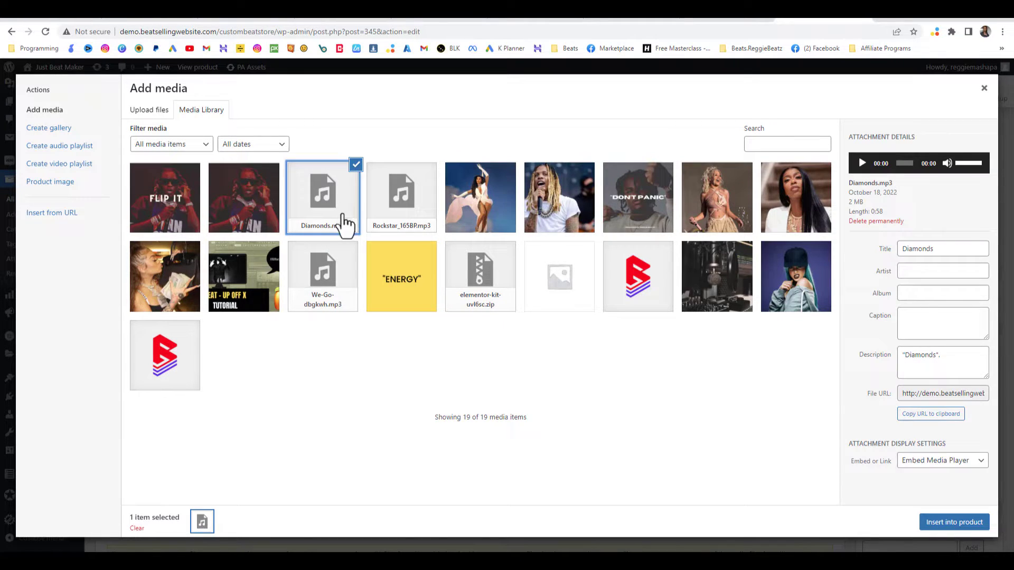
{"action": "left_click", "coordinate": [949, 524]}
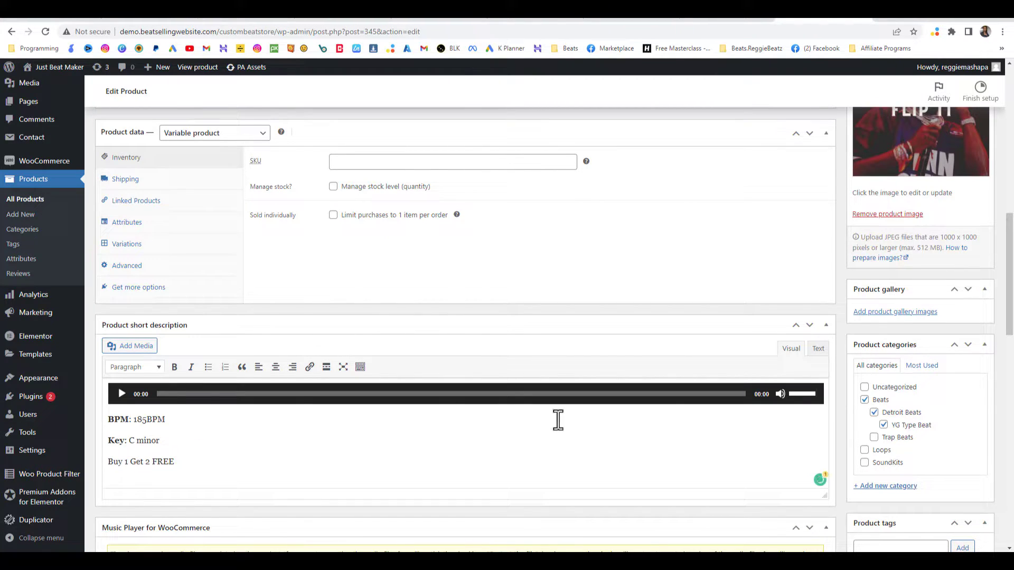
{"action": "scroll", "coordinate": [639, 417], "scroll_direction": "up", "scroll_amount": 3}
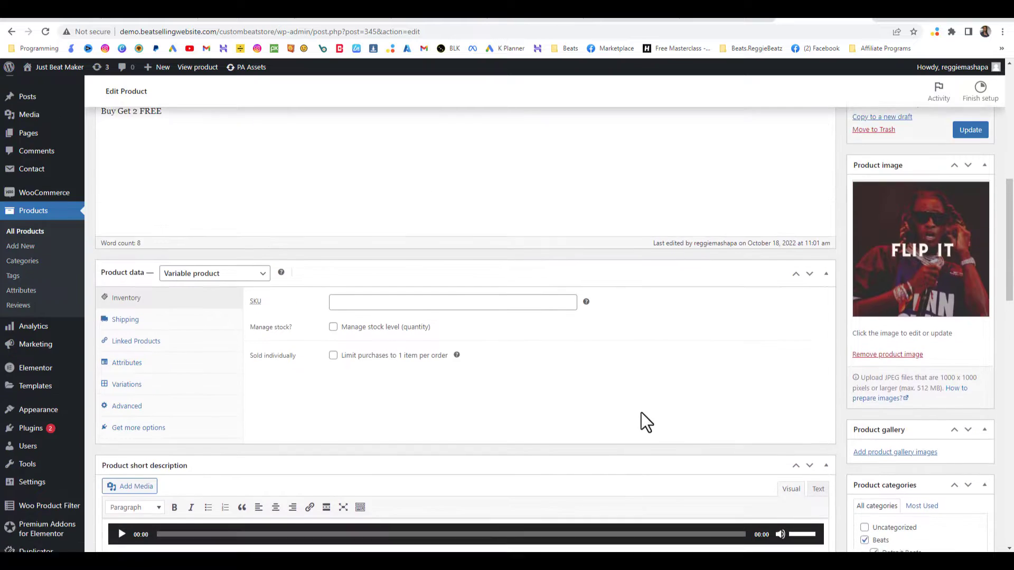
Update the product, preview the Flip It page, and play then pause the Diamonds beat.
{"action": "left_click", "coordinate": [970, 150]}
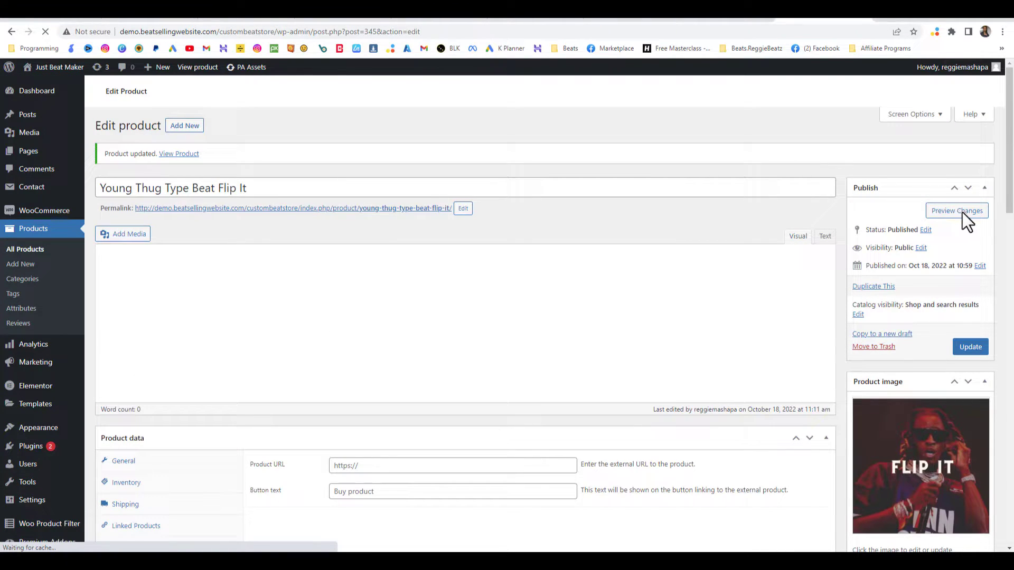
{"action": "left_click", "coordinate": [963, 211]}
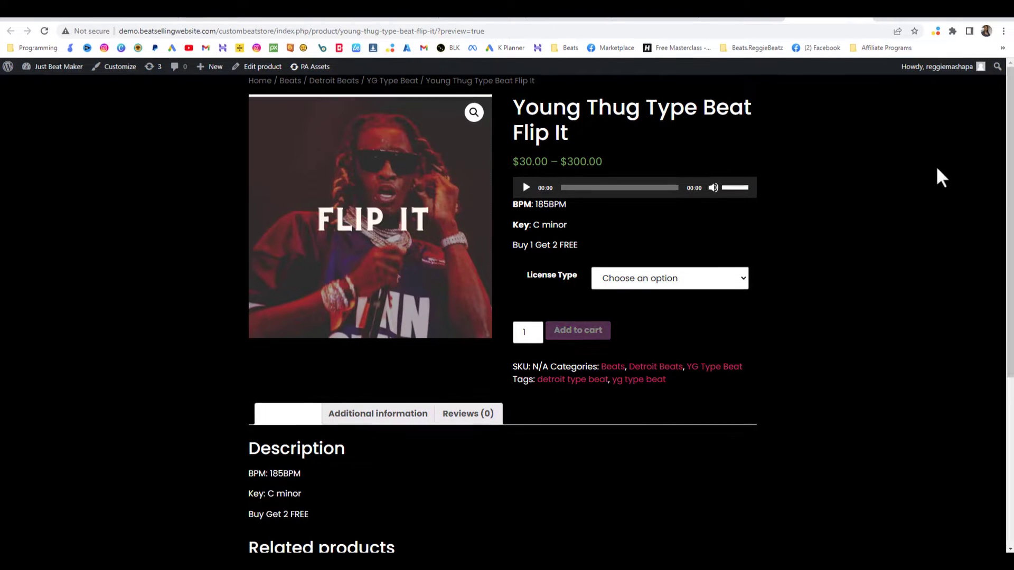
{"action": "left_click", "coordinate": [530, 163]}
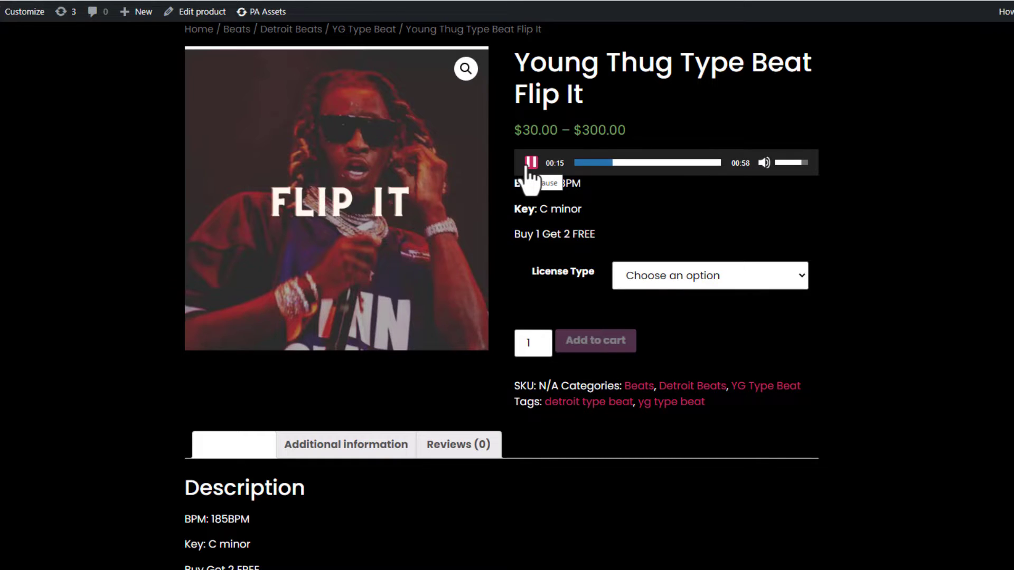
{"action": "left_click", "coordinate": [530, 164]}
Briefly replay the beat, then revisit the Flip It page from Home and return to the home page.
{"action": "left_click", "coordinate": [531, 163]}
{"action": "left_click", "coordinate": [531, 163]}
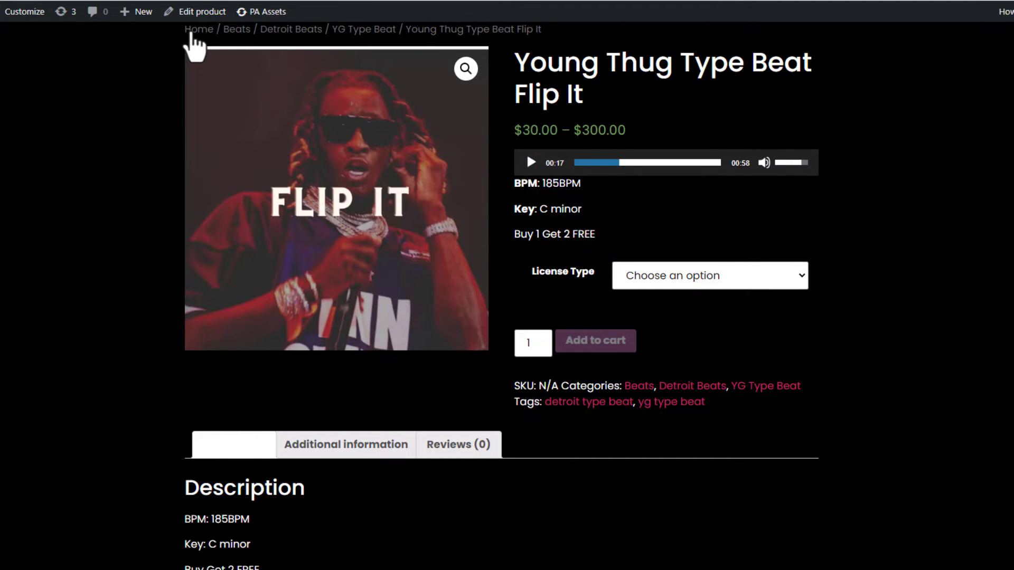
{"action": "left_click", "coordinate": [191, 33]}
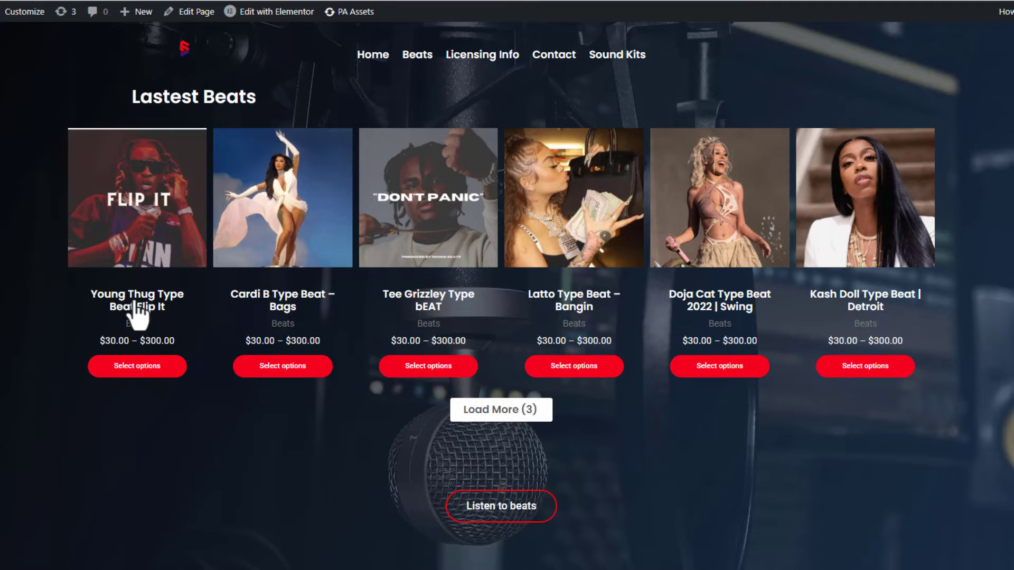
{"action": "left_click", "coordinate": [136, 305]}
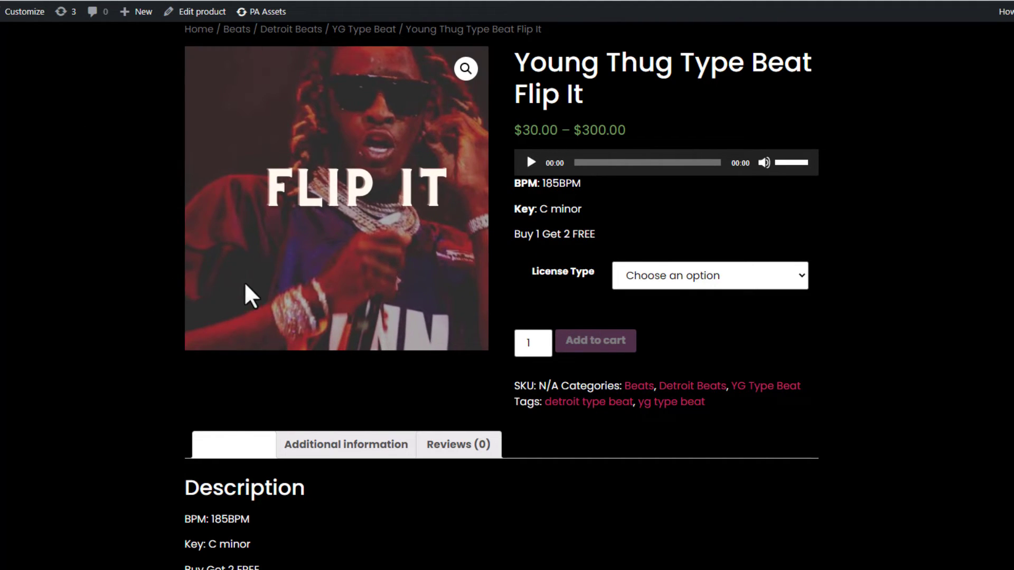
{"action": "key", "text": "alt+Left"}
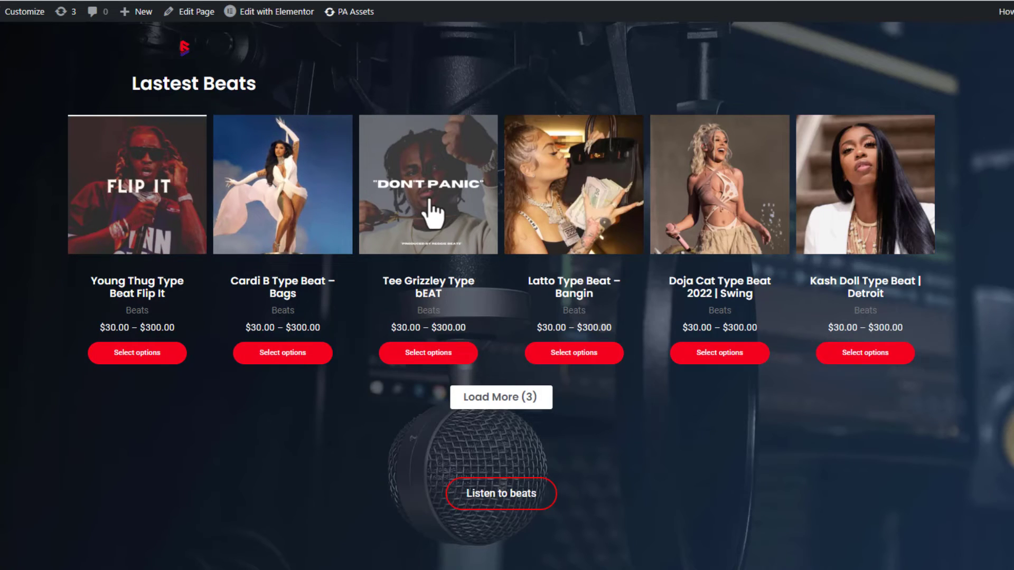